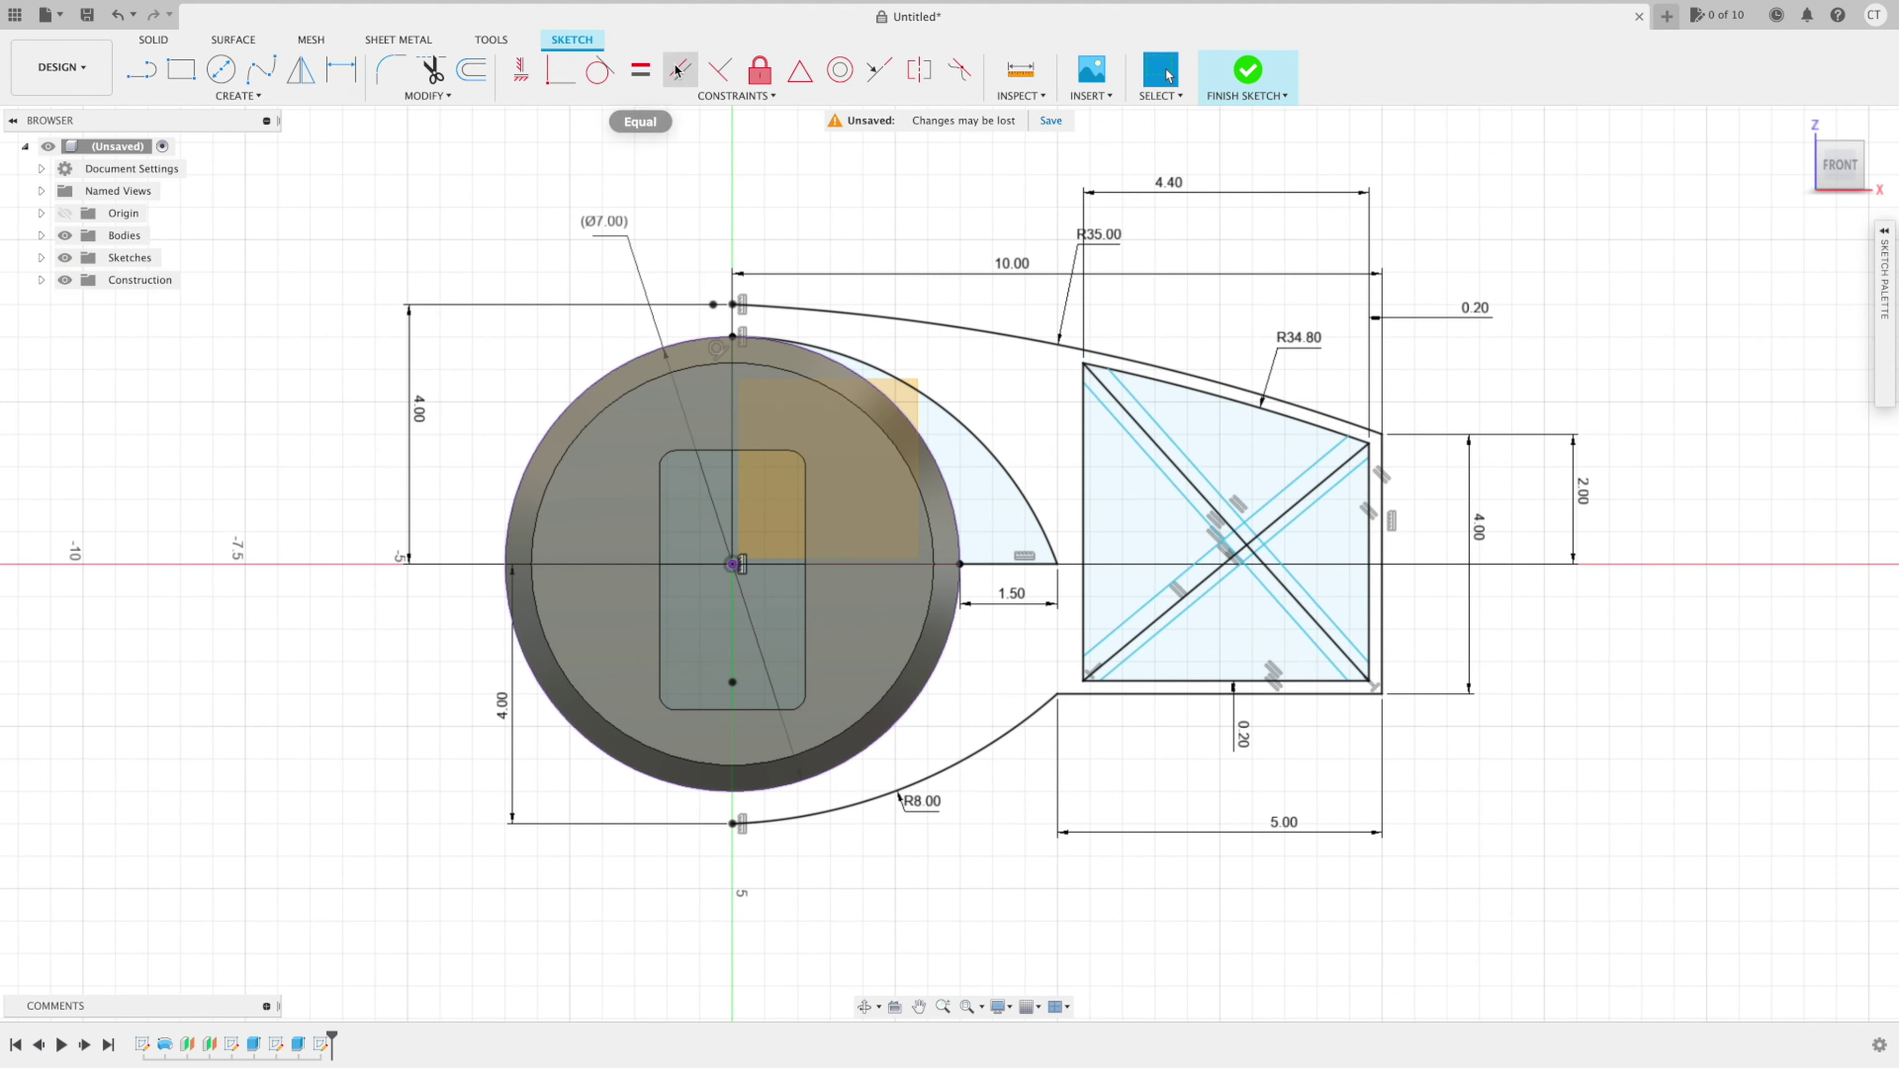
Zoom in on the dimensioned body sketch with its R35.00 and R8.00 arcs
{"action": "scroll", "coordinate": [1015, 483], "scroll_direction": "up", "scroll_amount": 5}
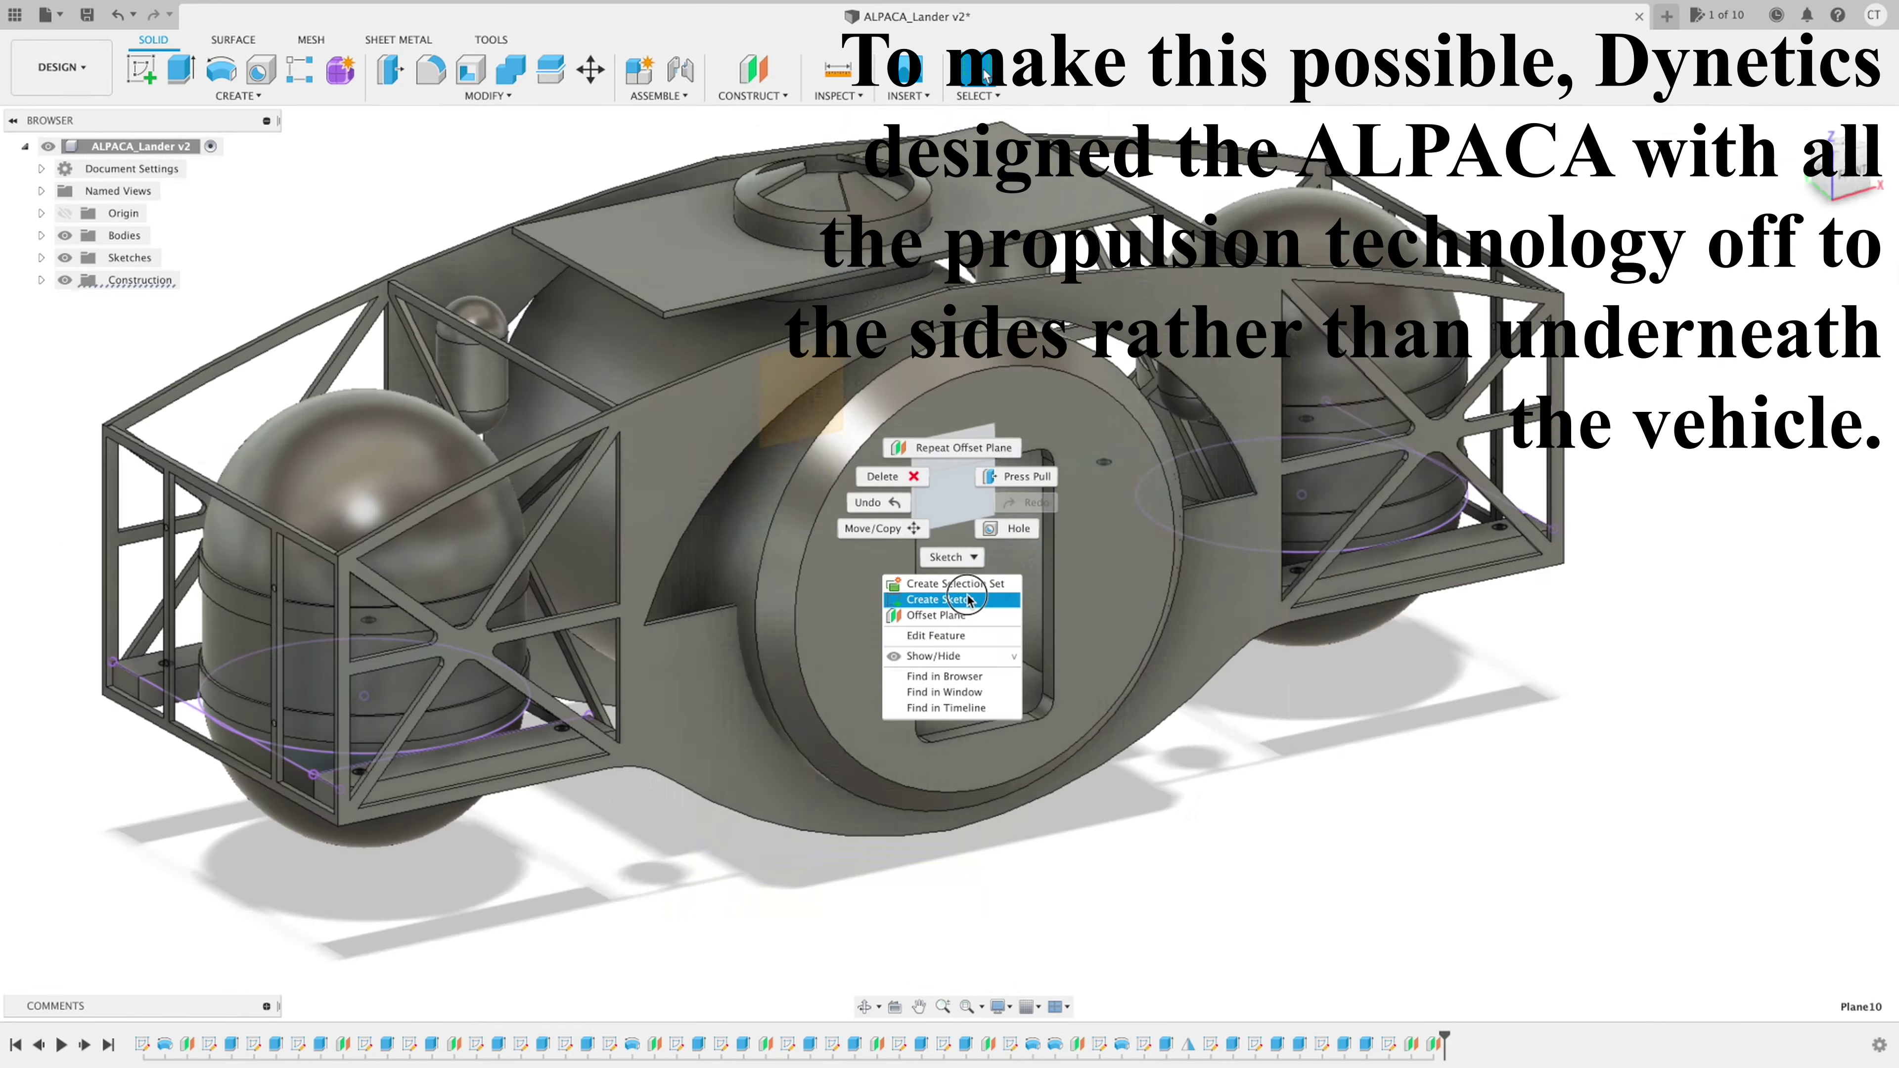
Start a new sketch on the XZ plane for the side fuel tanks
{"action": "left_click", "coordinate": [968, 599]}
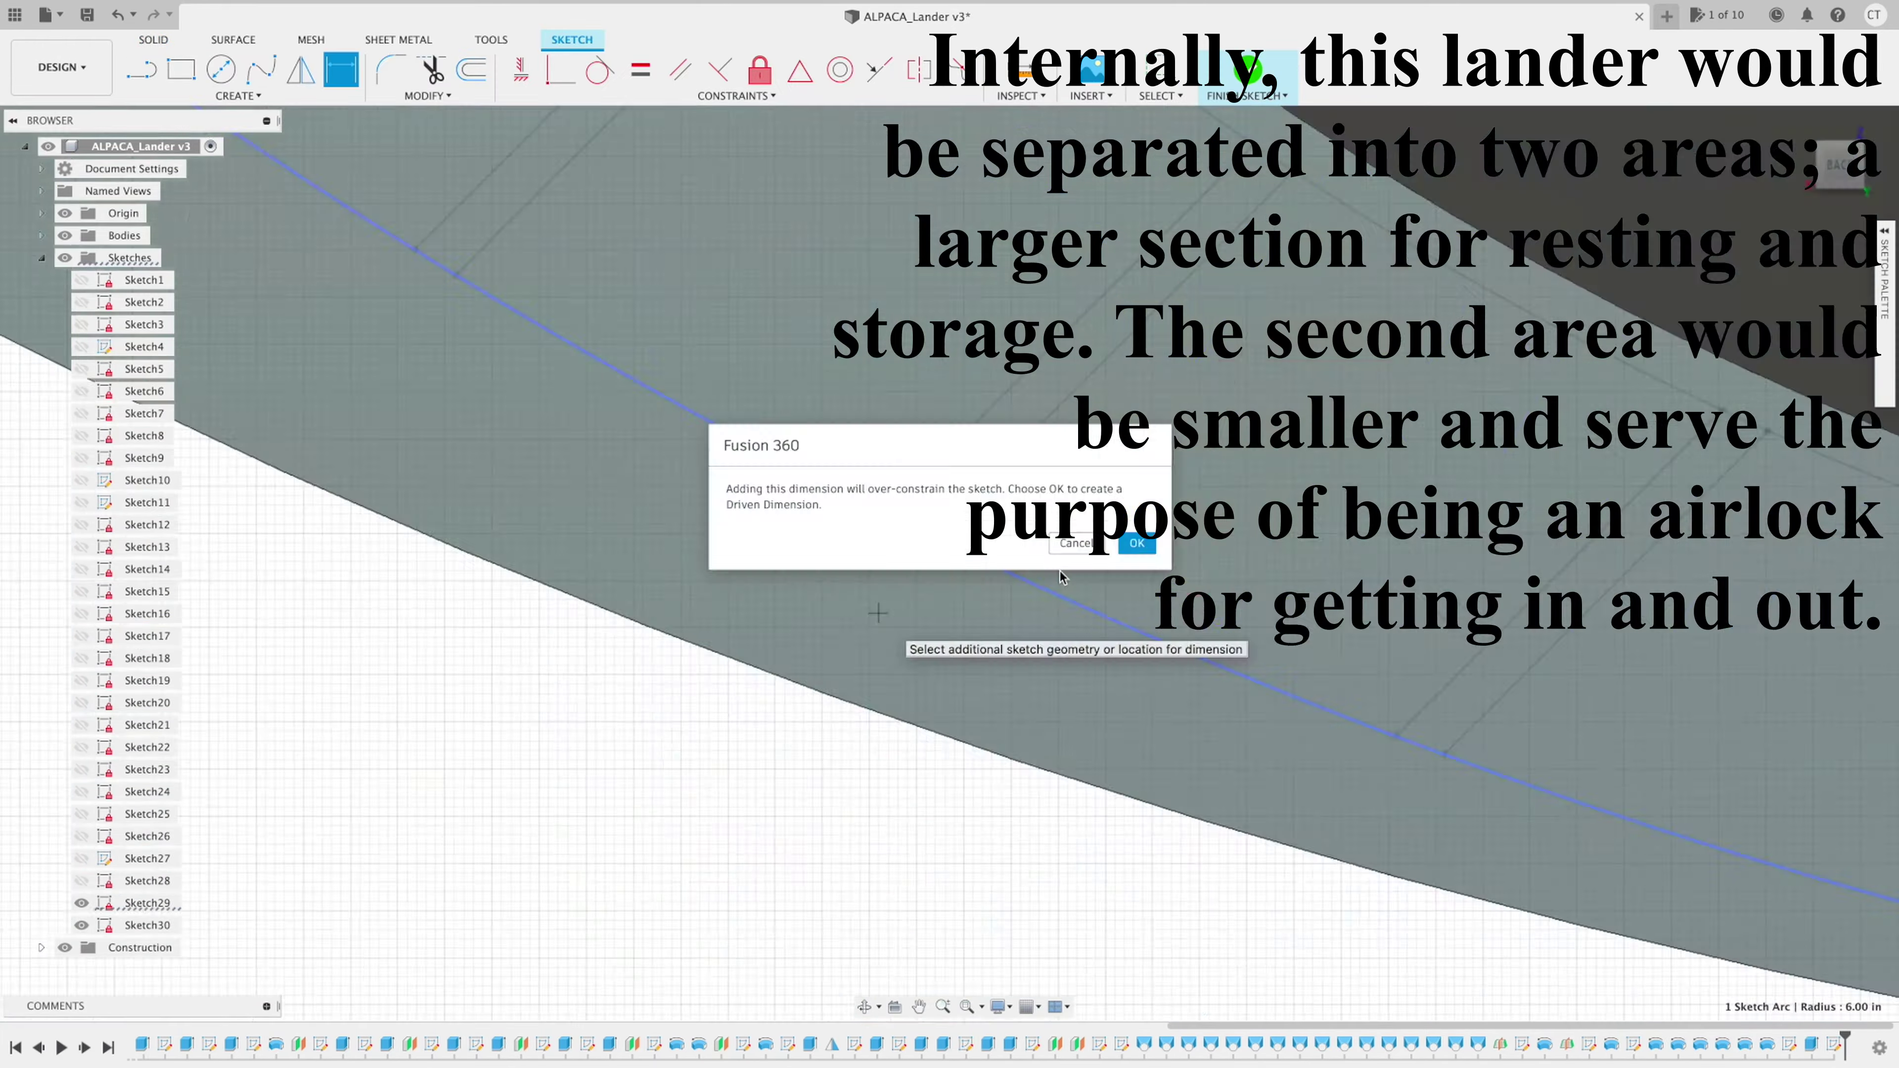
Dimension a diagonal rib line in the arched band around the hatch
{"action": "scroll", "coordinate": [1238, 492], "scroll_direction": "down", "scroll_amount": 5}
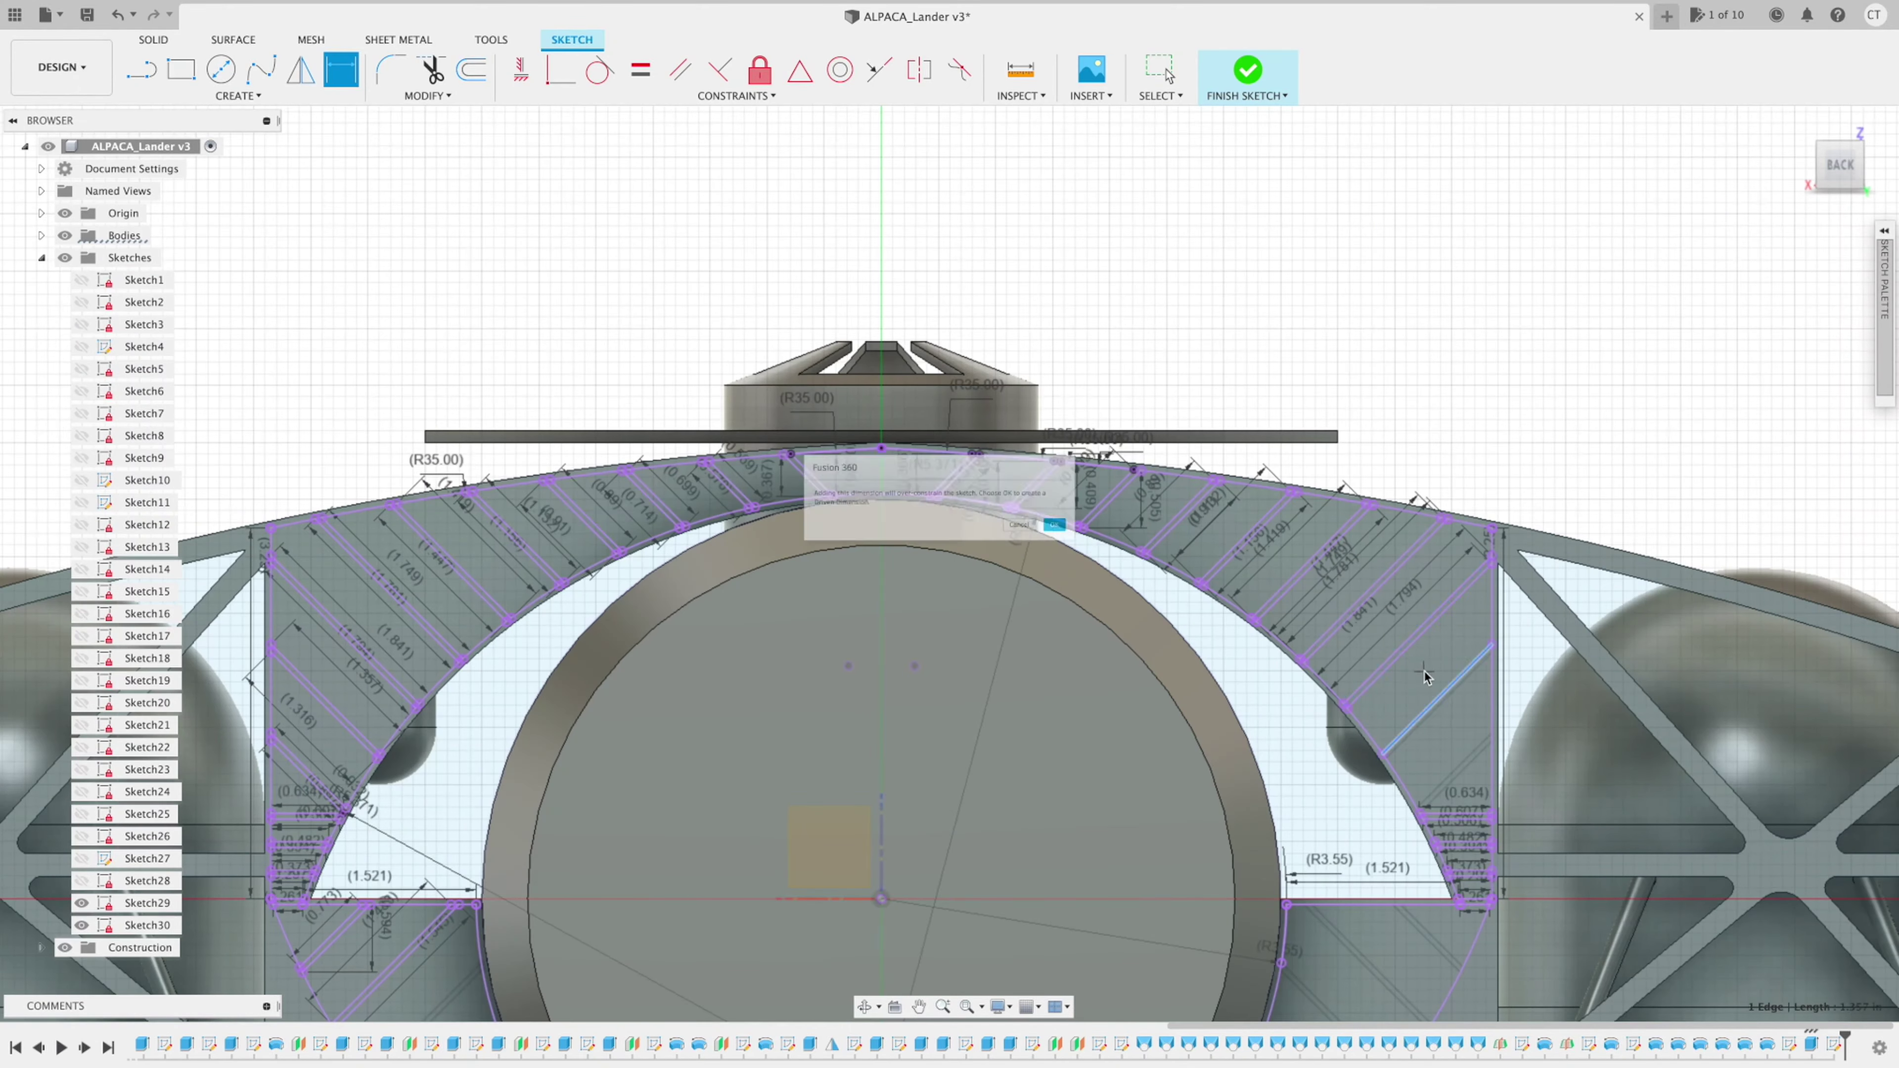
{"action": "scroll", "coordinate": [1418, 691], "scroll_direction": "up", "scroll_amount": 5}
{"action": "left_click", "coordinate": [1138, 601]}
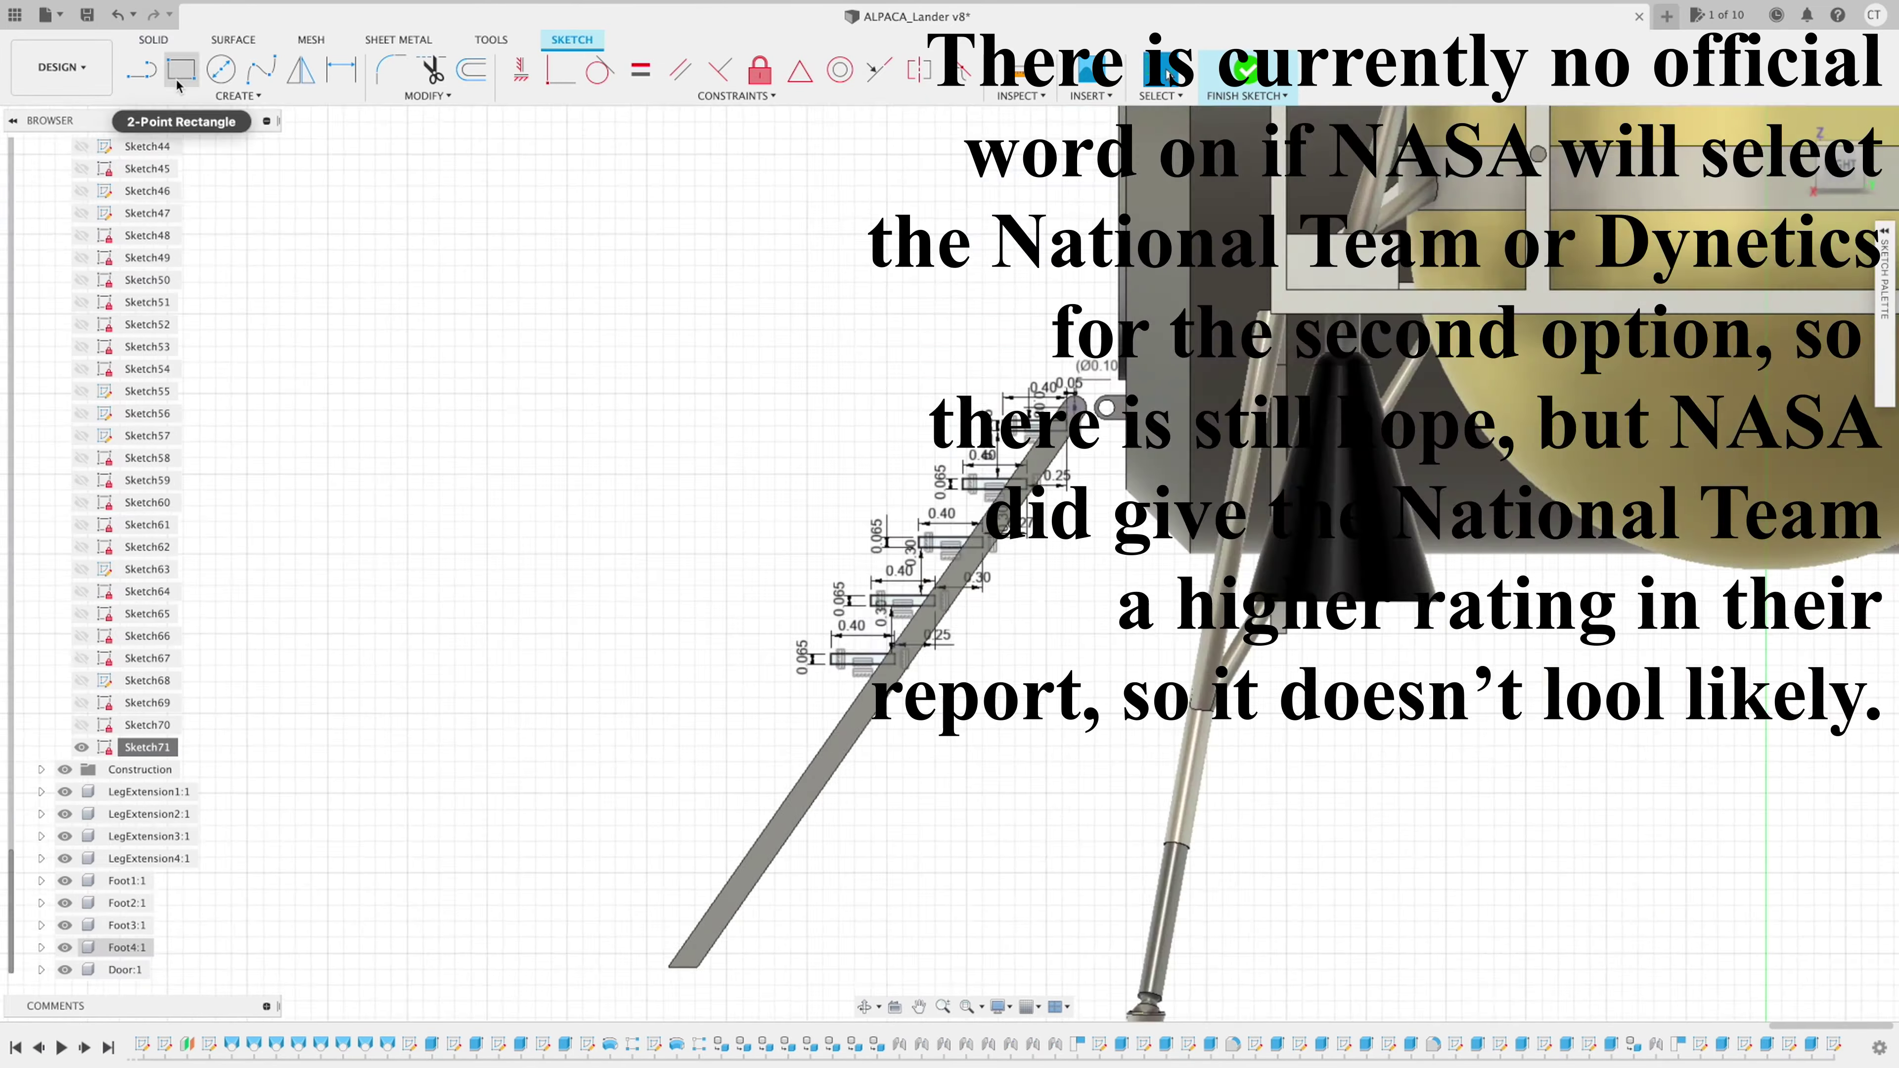
Select the 2-Point Rectangle tool to sketch ladder rungs along the ramp
{"action": "left_click", "coordinate": [179, 71]}
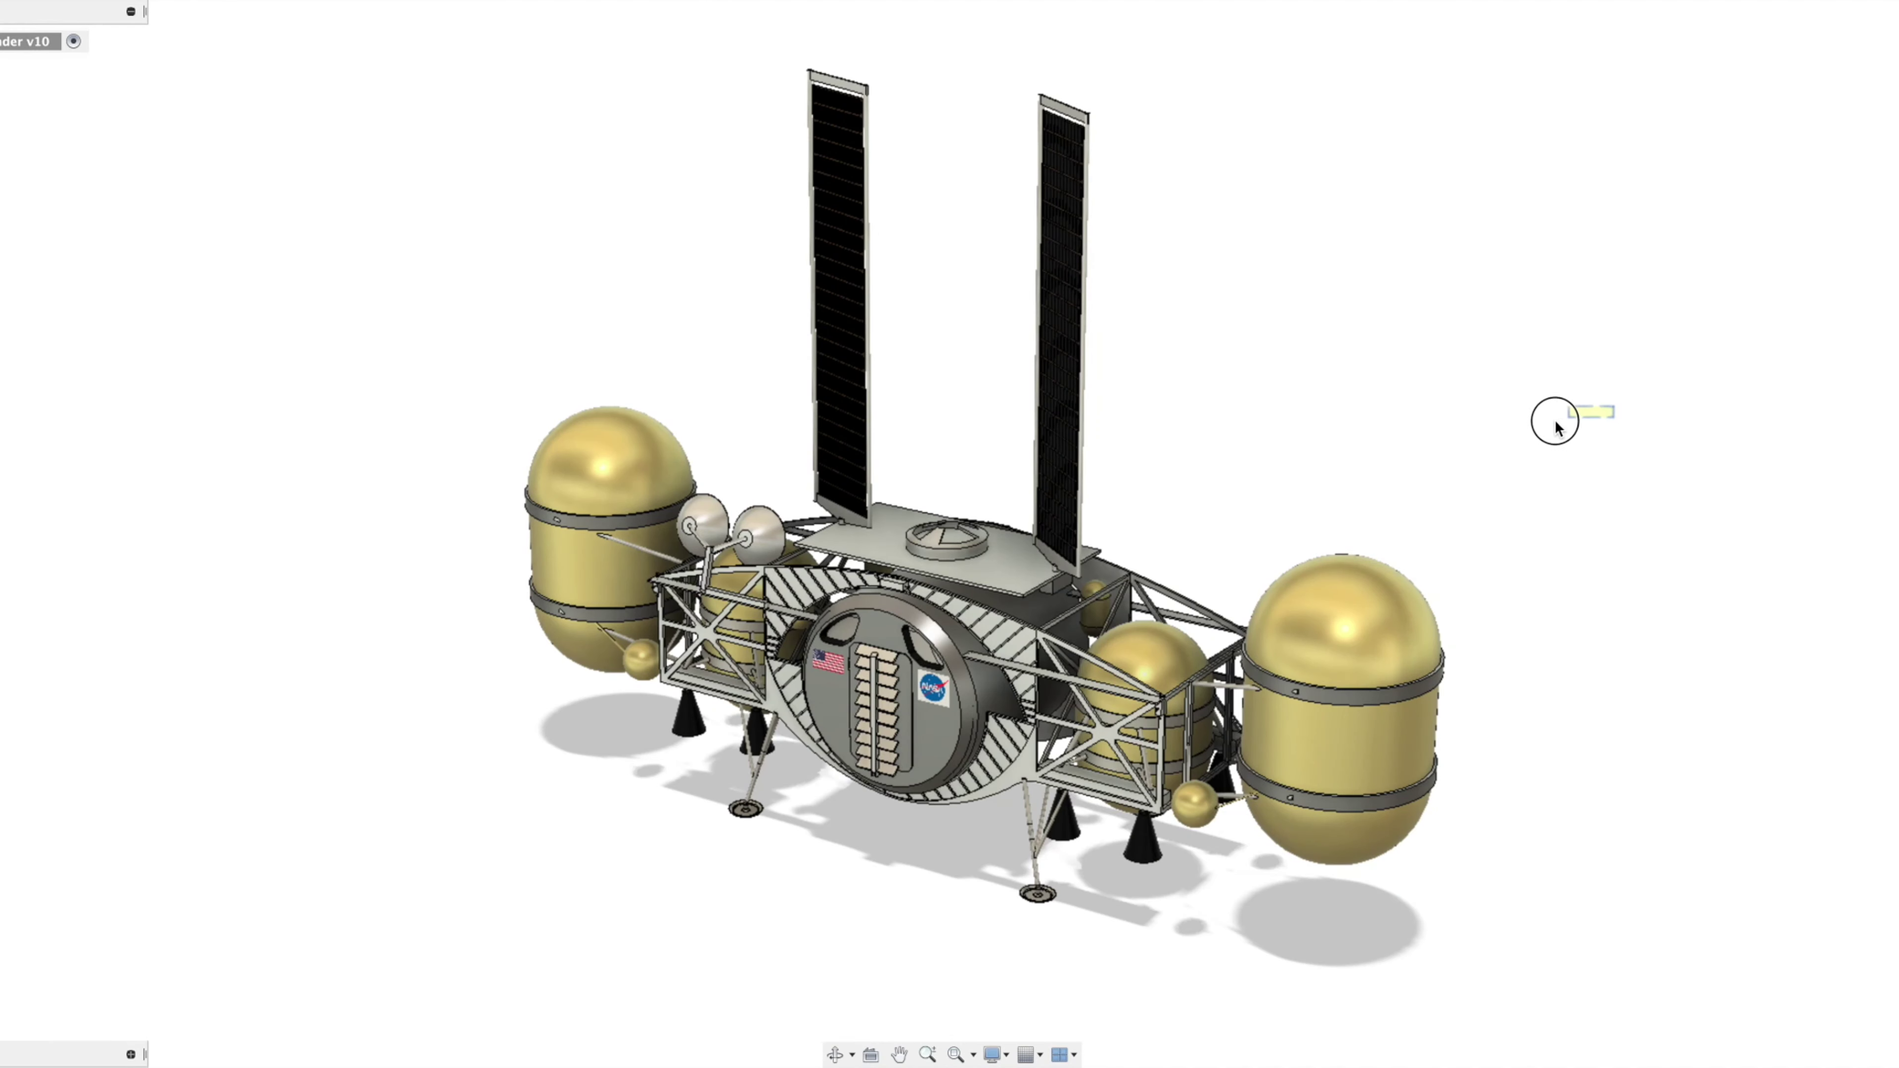
Test the joints: rotate the left solar panel, swing the hatch door open, lower a landing leg
{"action": "mouse_move", "coordinate": [1853, 86]}
{"action": "middle_mouse_down", "text": "shift"}
{"action": "mouse_move", "coordinate": [1090, 72]}
{"action": "mouse_move", "coordinate": [1074, 4]}
{"action": "mouse_move", "coordinate": [844, 78]}
{"action": "middle_mouse_up", "text": "shift"}
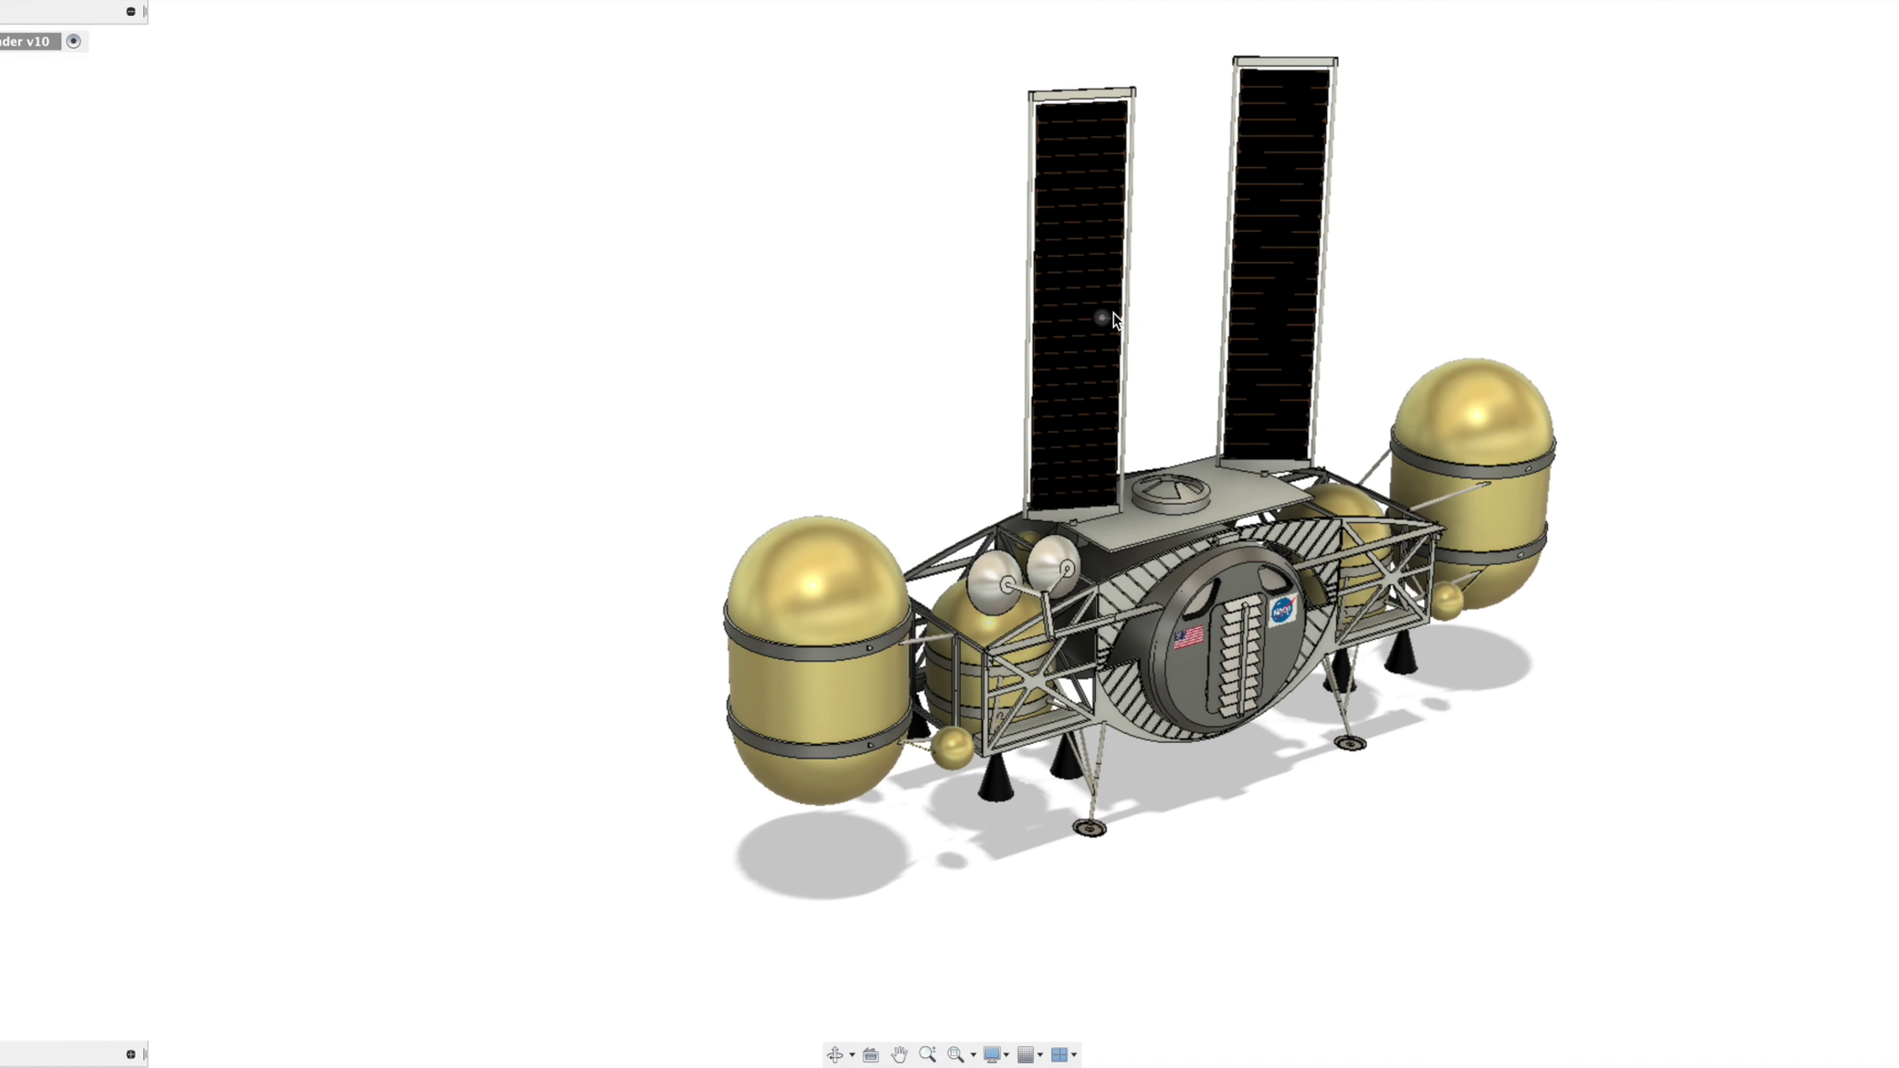
{"action": "mouse_move", "coordinate": [1067, 287]}
{"action": "left_mouse_down"}
{"action": "mouse_move", "coordinate": [1002, 273]}
{"action": "mouse_move", "coordinate": [1108, 305]}
{"action": "left_mouse_up"}
{"action": "scroll", "coordinate": [1246, 572], "scroll_direction": "up", "scroll_amount": 2}
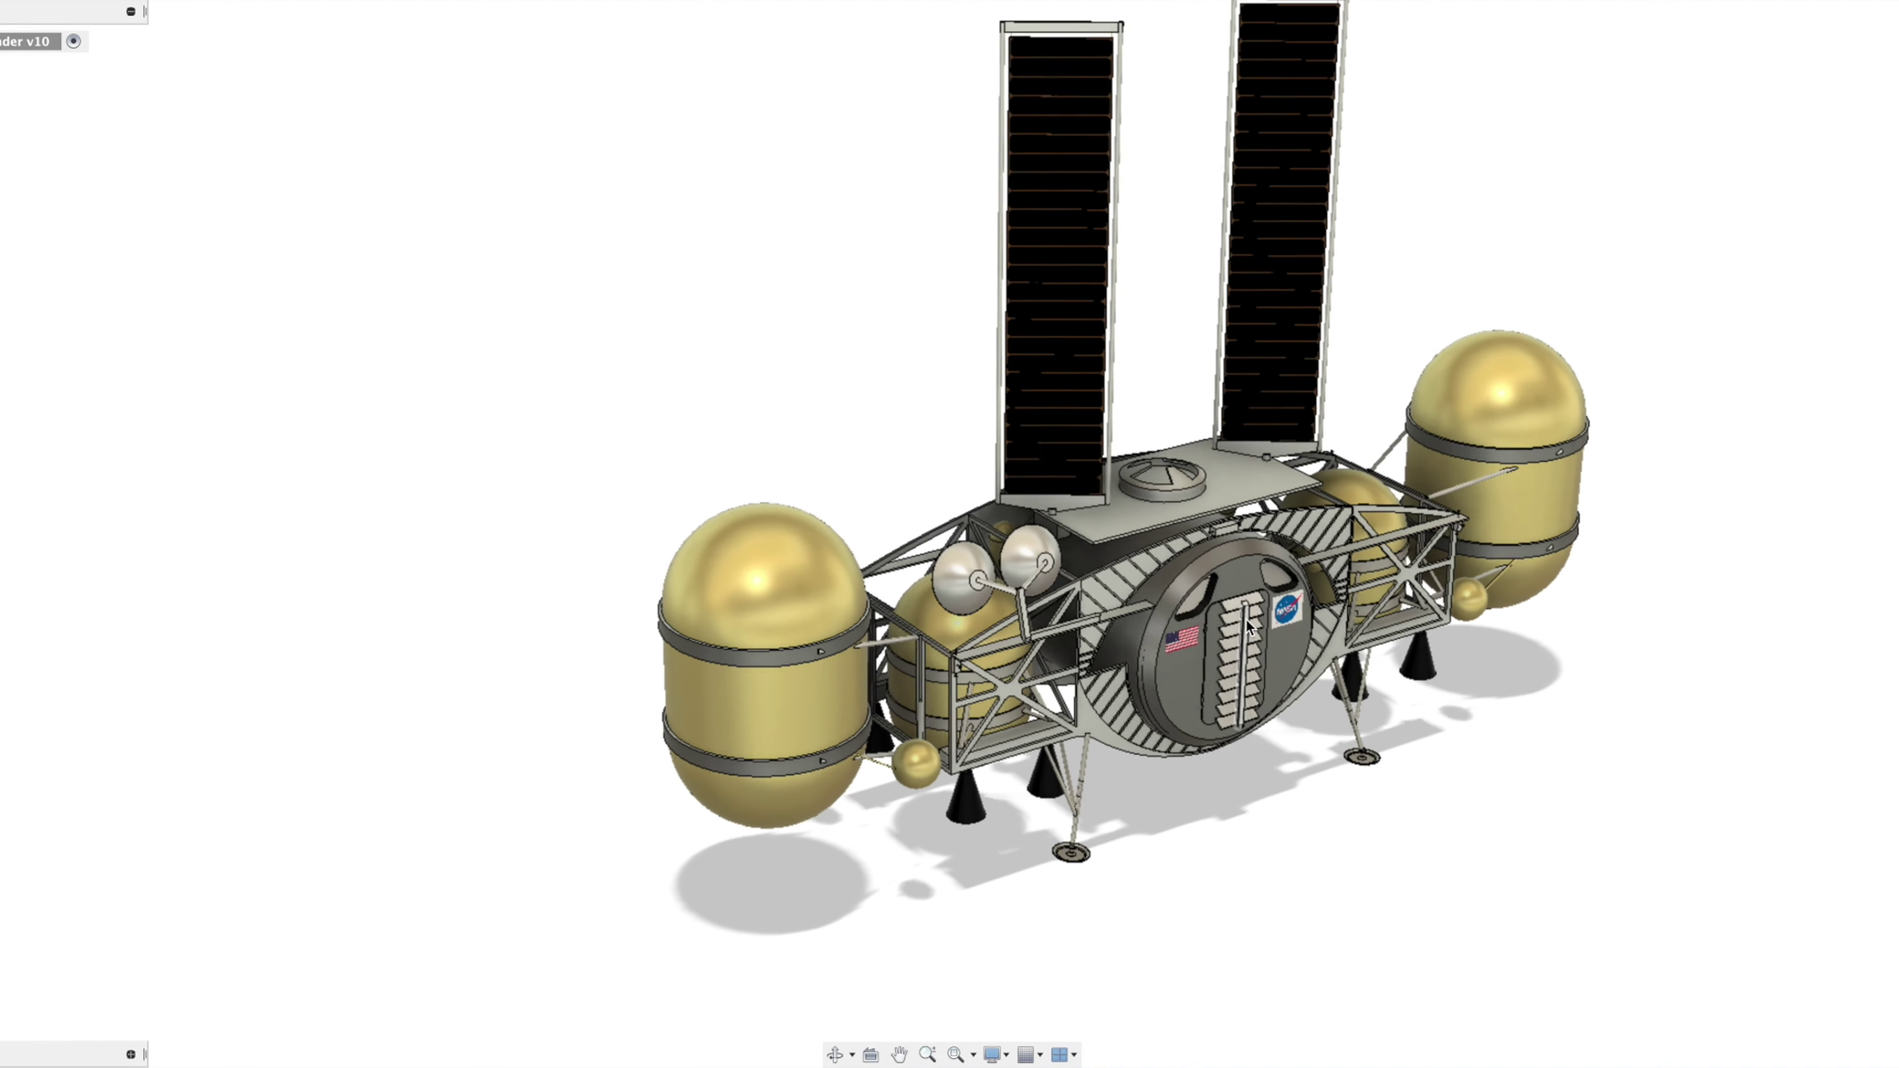
{"action": "scroll", "coordinate": [1248, 595], "scroll_direction": "up", "scroll_amount": 2}
{"action": "scroll", "coordinate": [1250, 621], "scroll_direction": "up", "scroll_amount": 2}
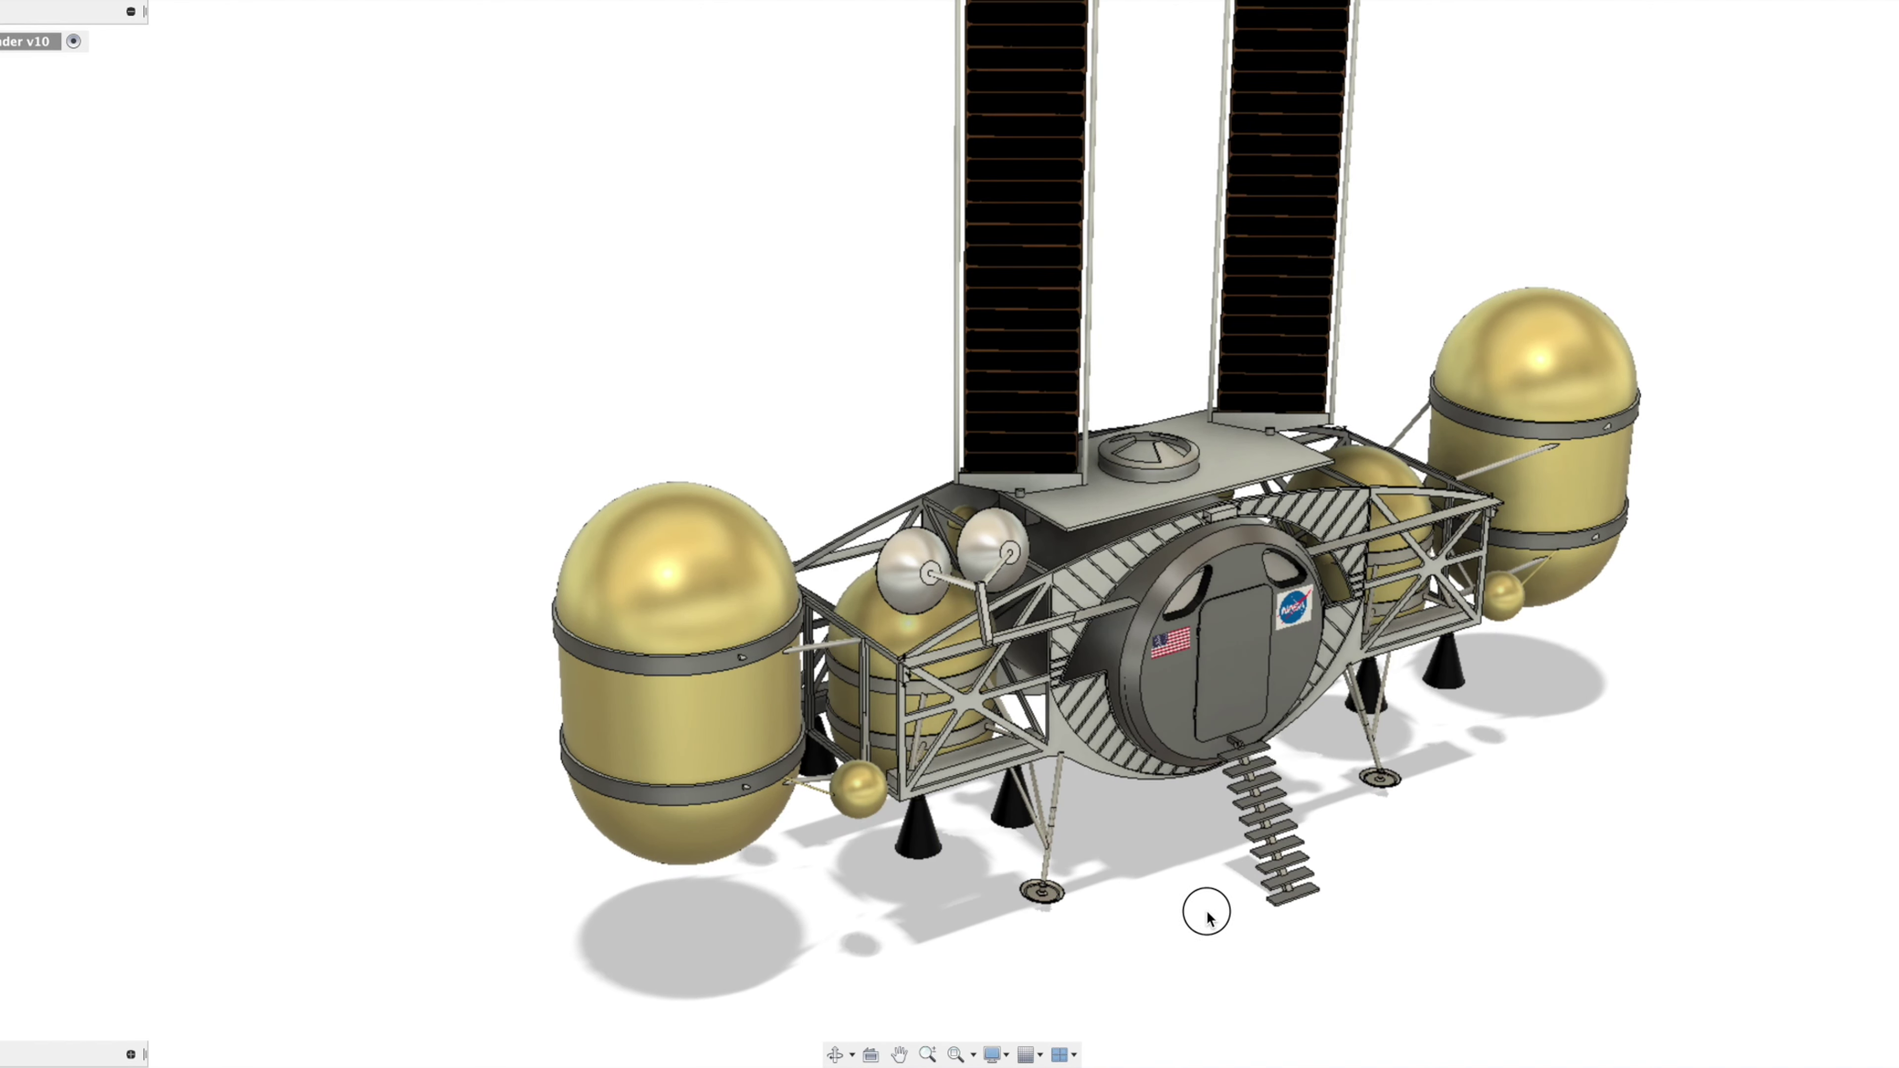
{"action": "left_click_drag", "start_coordinate": [1260, 669], "coordinate": [1211, 688]}
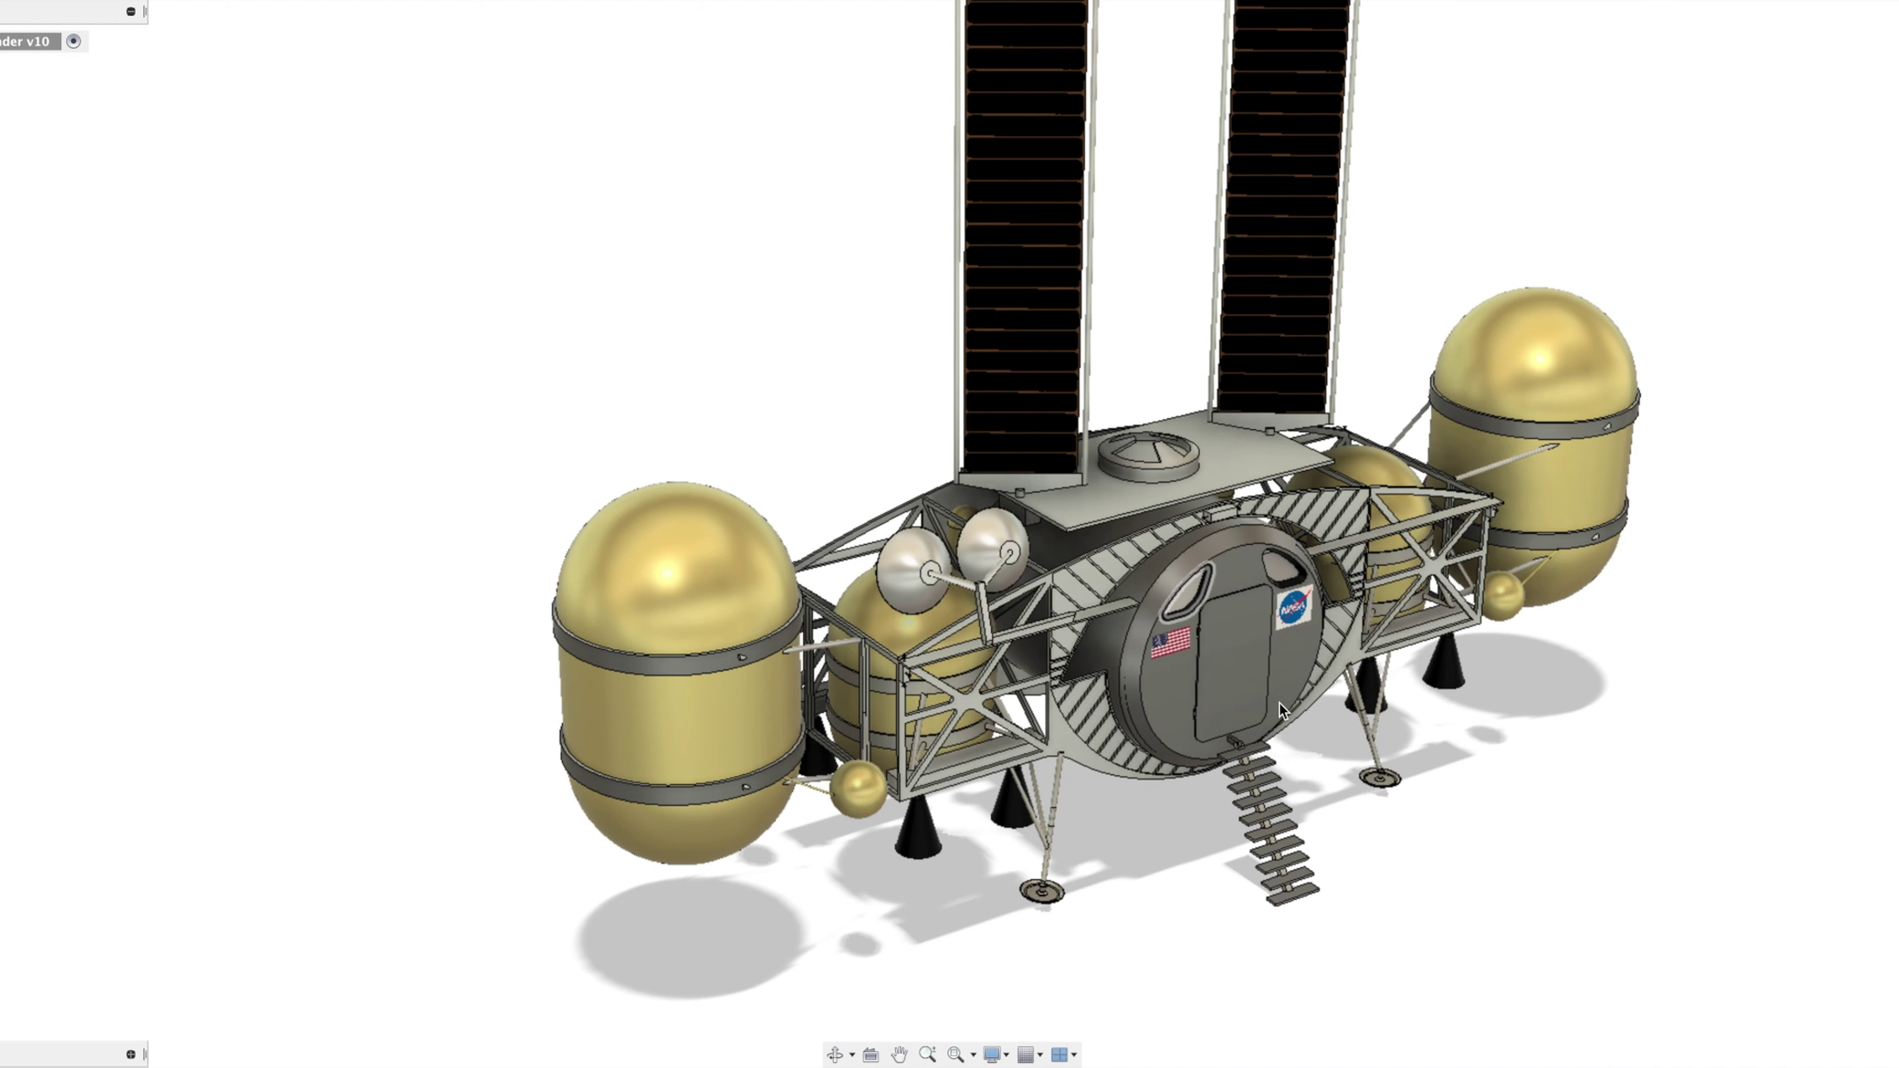
{"action": "left_click_drag", "start_coordinate": [1049, 903], "coordinate": [1029, 970]}
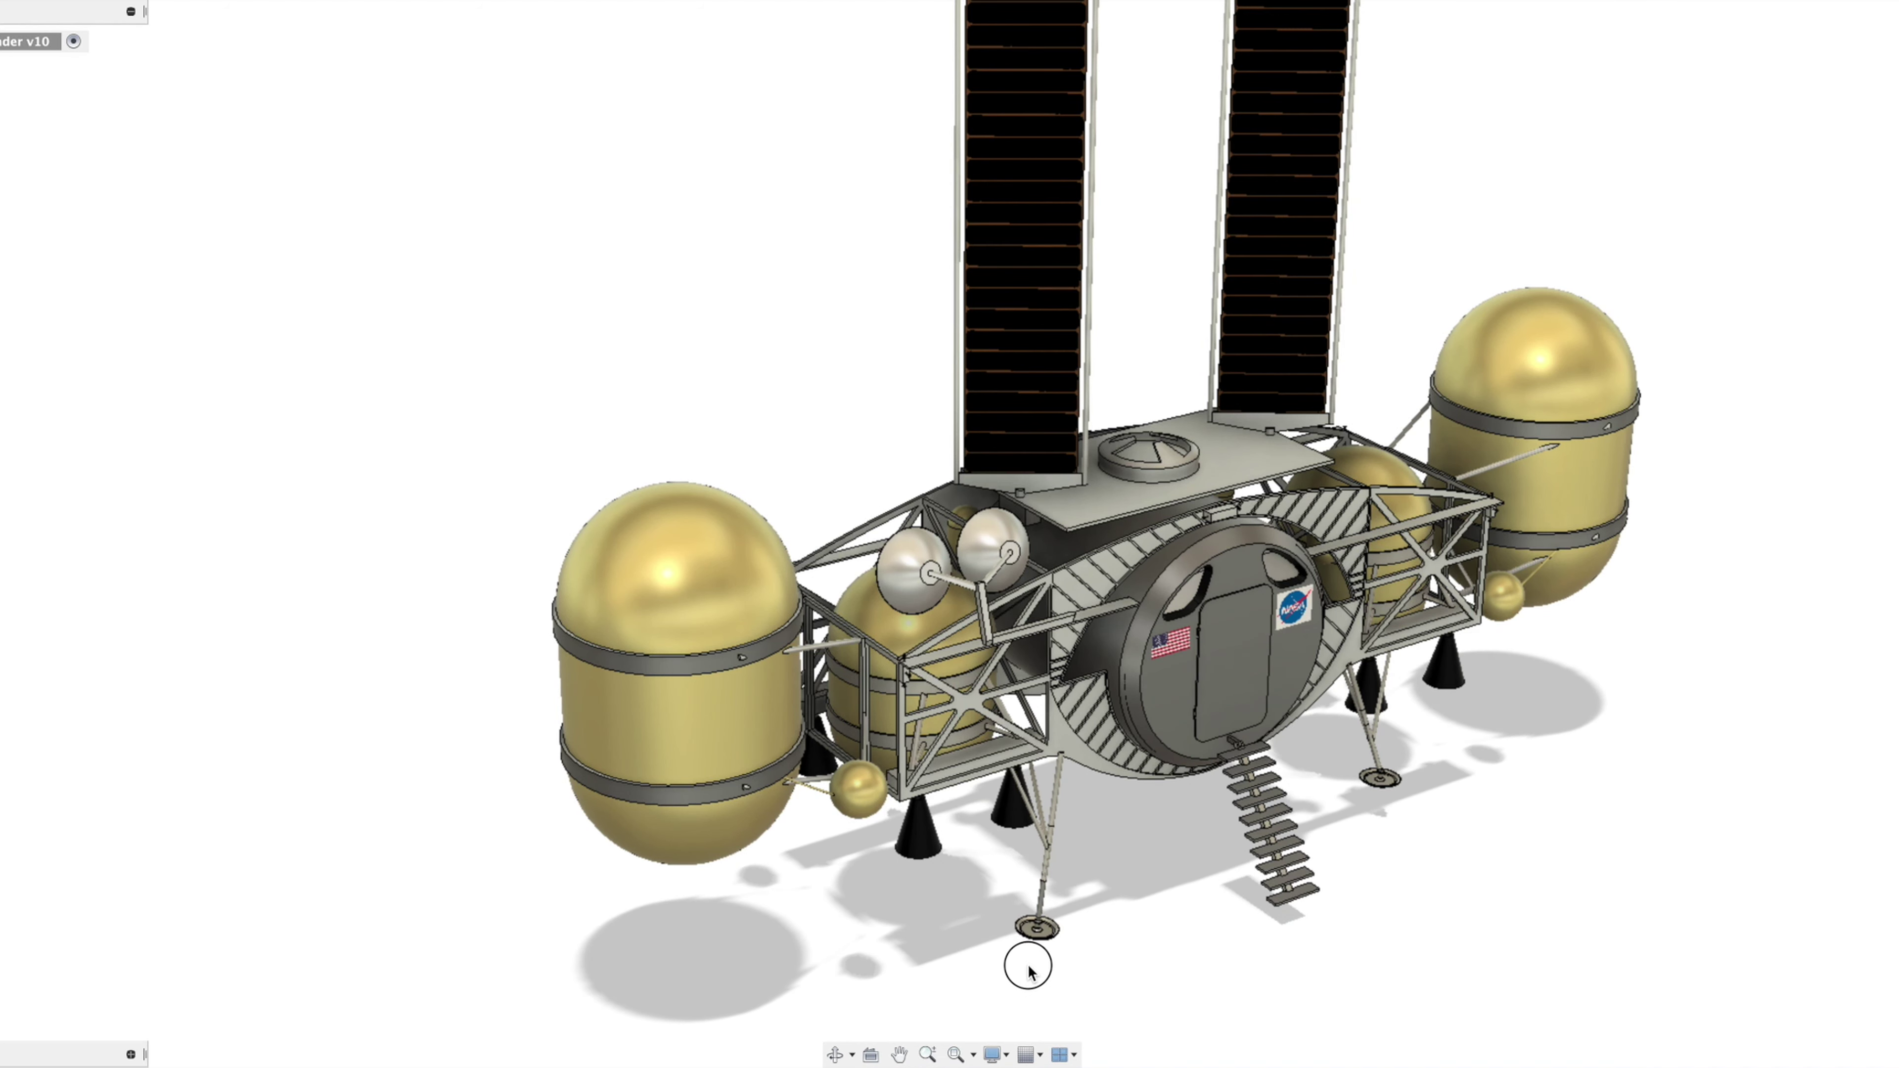